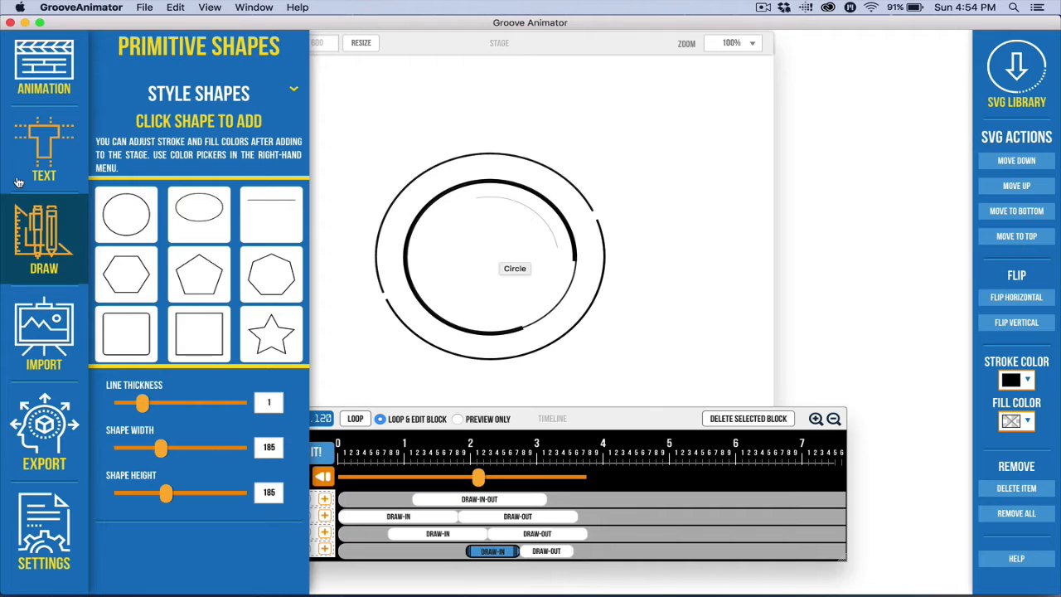
Step: Review the stroke animation settings of the Draw-In-Out block on the first track and scrub the circle animation back to about 0.39 s
left_click(40, 234)
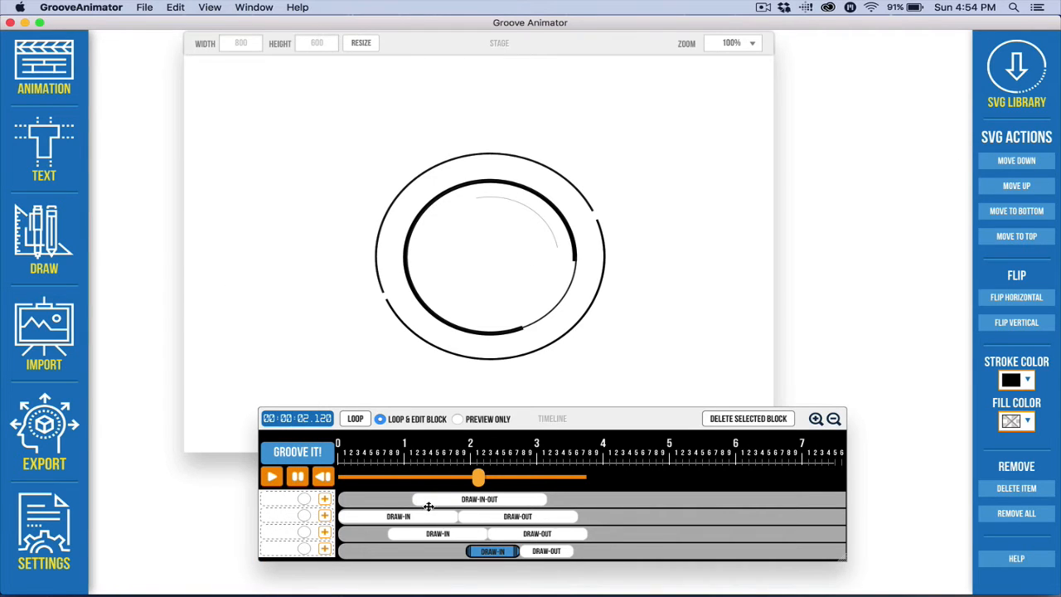
left_click(456, 498)
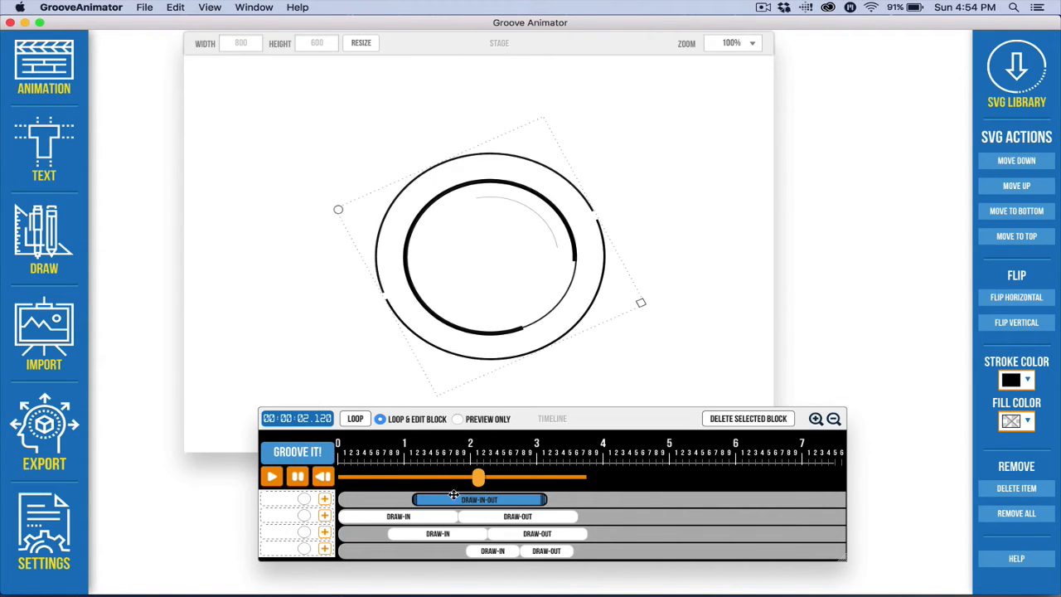
left_click(44, 68)
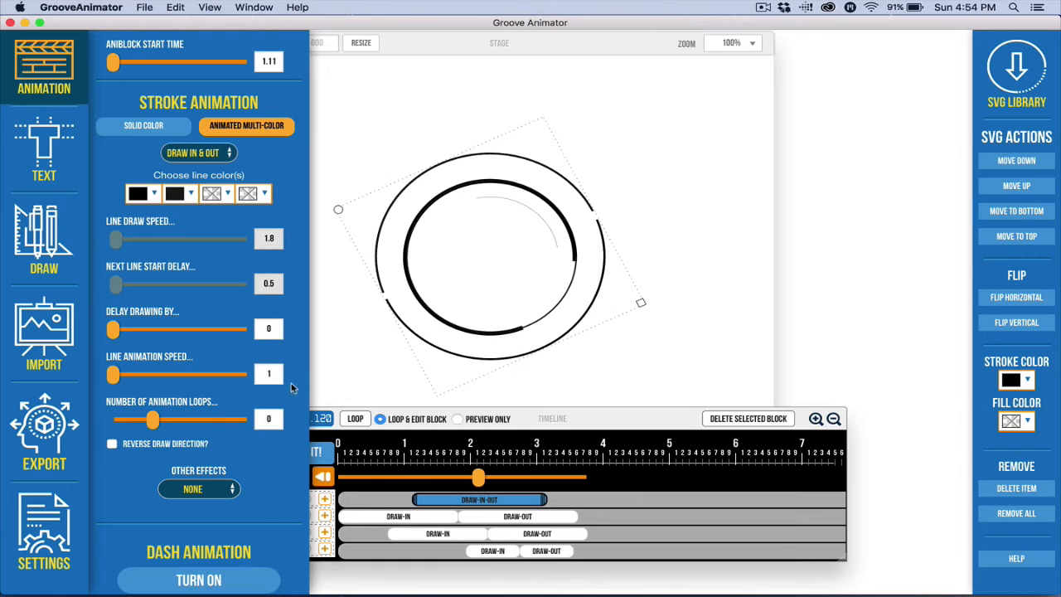
mouse_move(478, 478)
left_mouse_down()
mouse_move(374, 478)
mouse_move(497, 470)
mouse_move(433, 468)
mouse_move(482, 466)
left_mouse_up()
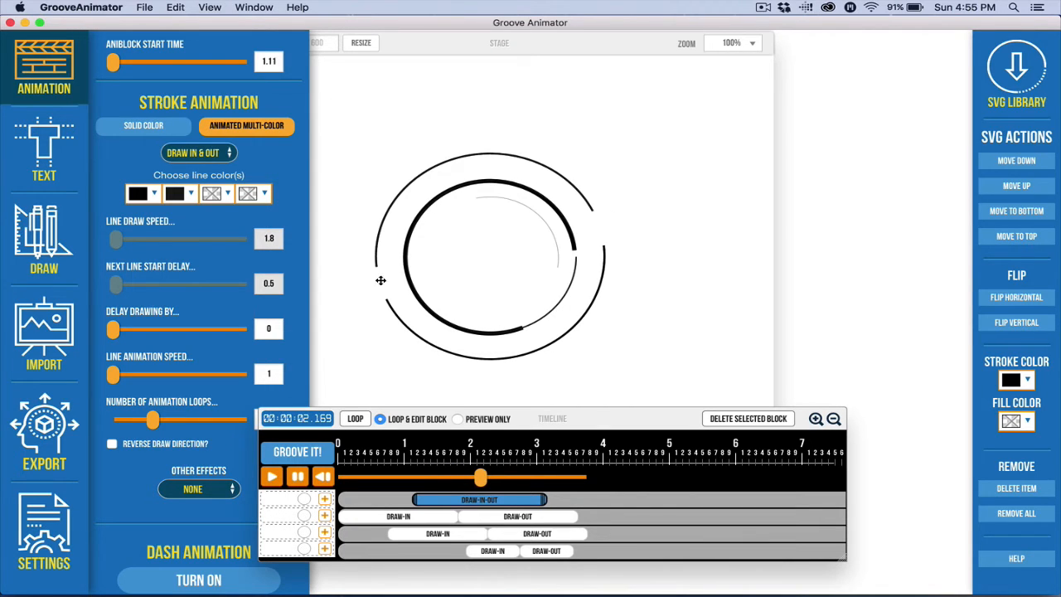
left_click_drag(481, 476, 363, 491)
Step: Compare the stroke animation settings of the second track's Draw-In and Draw-Out blocks and the Draw-In blocks on the two tracks below
left_click(381, 517)
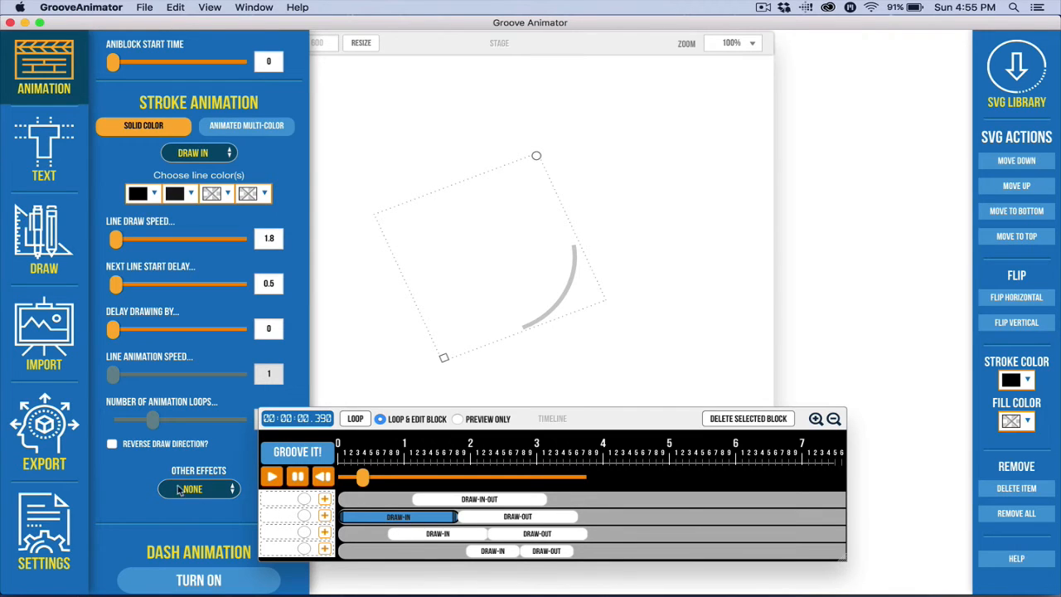
left_click(496, 517)
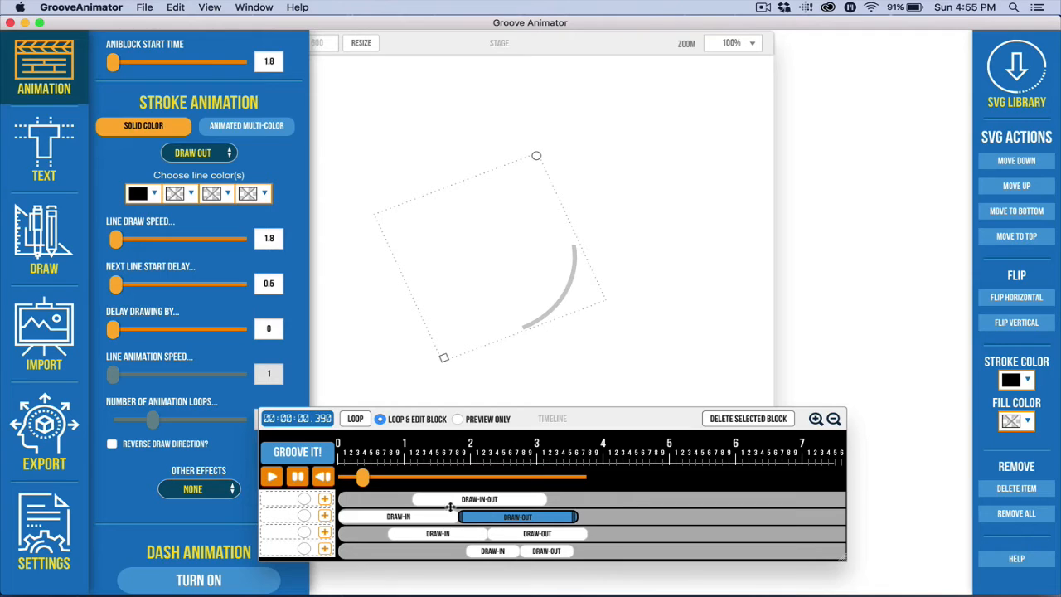
left_click(404, 516)
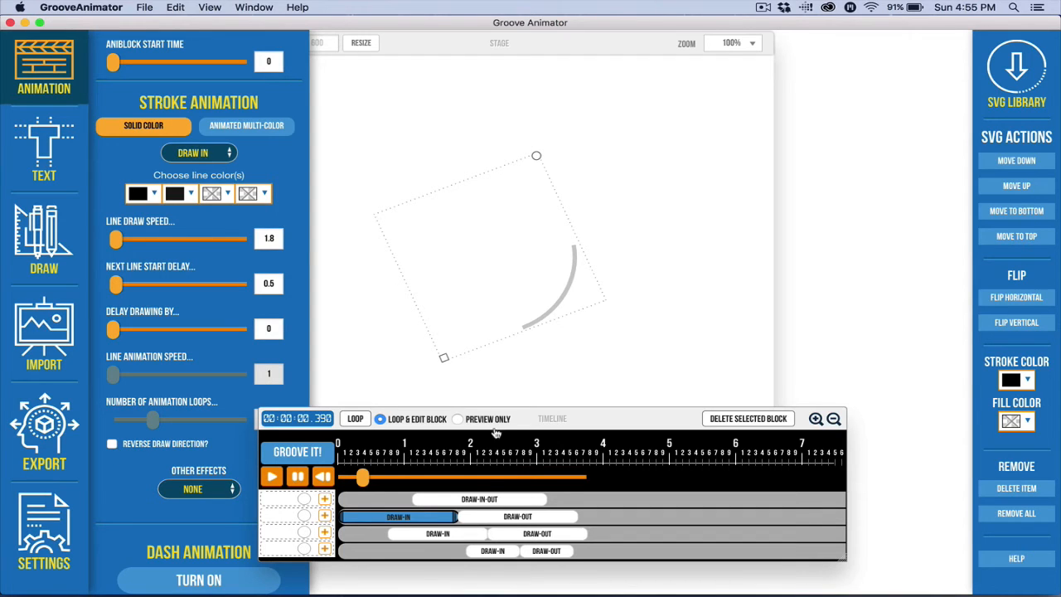
left_click(490, 517)
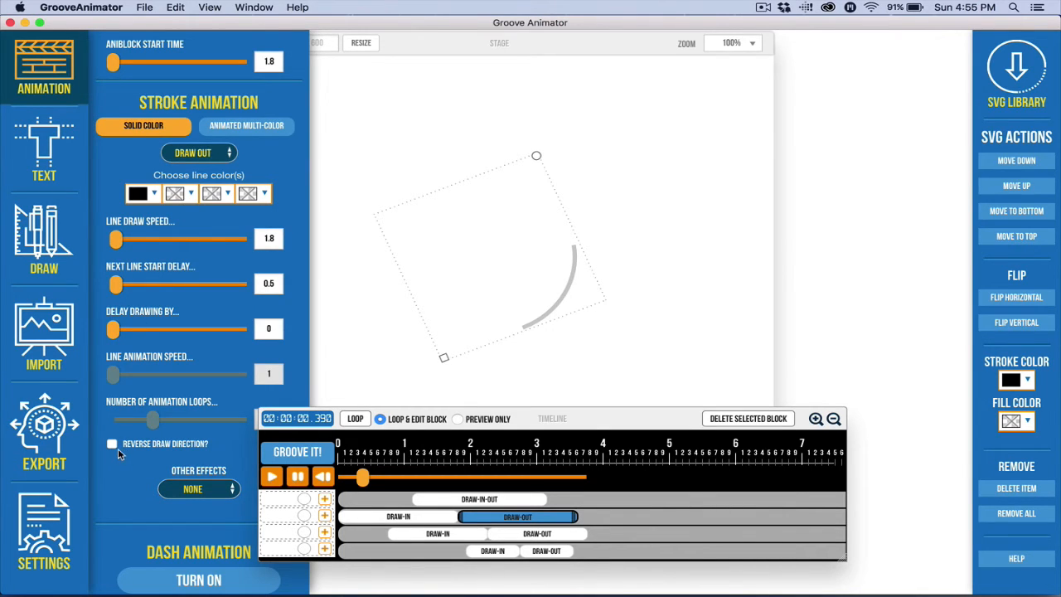
left_click(396, 517)
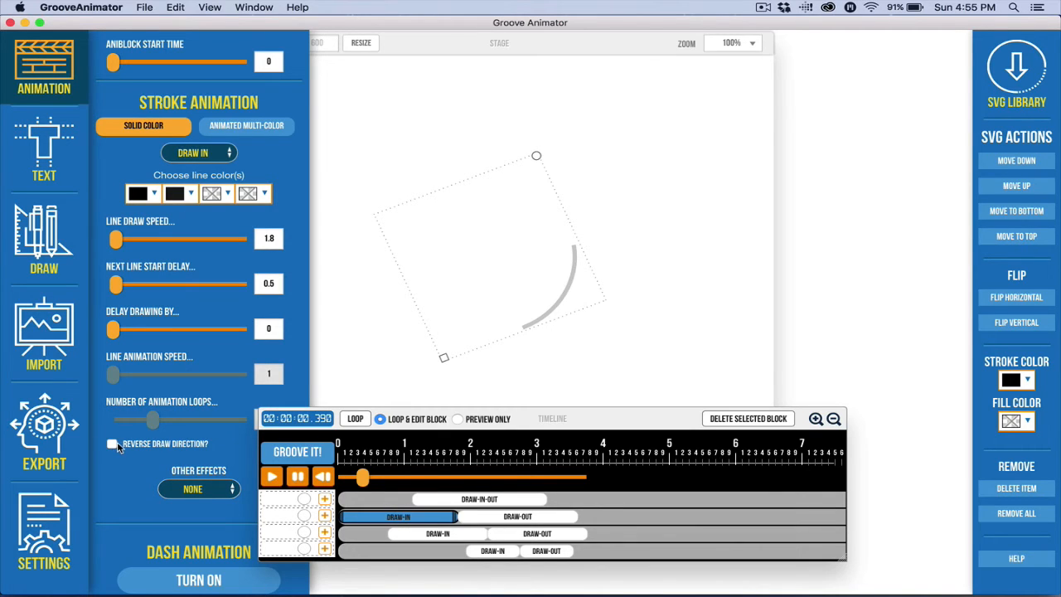
left_click(489, 517)
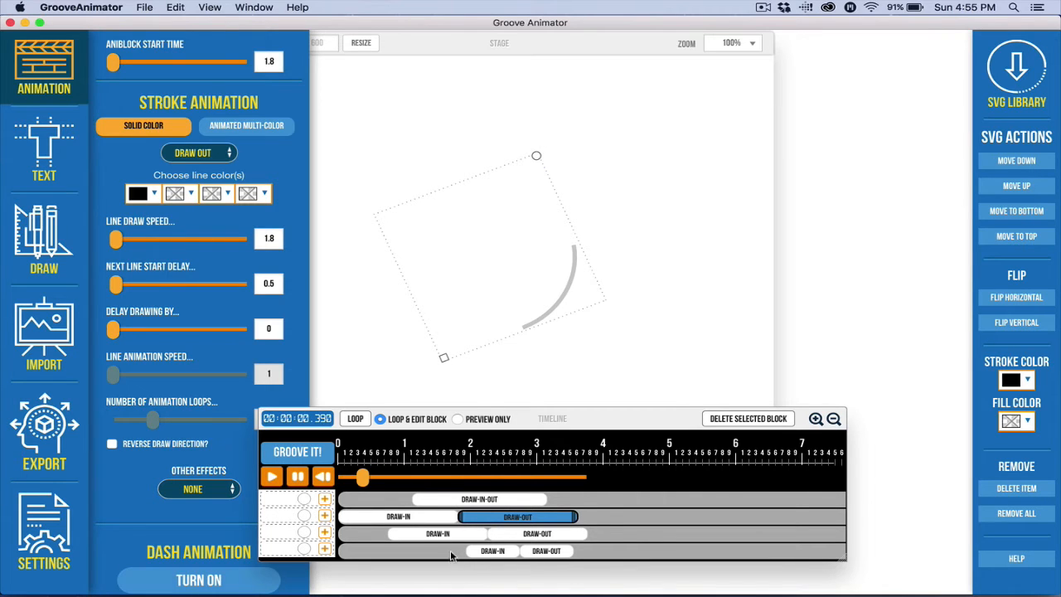
left_click(427, 535)
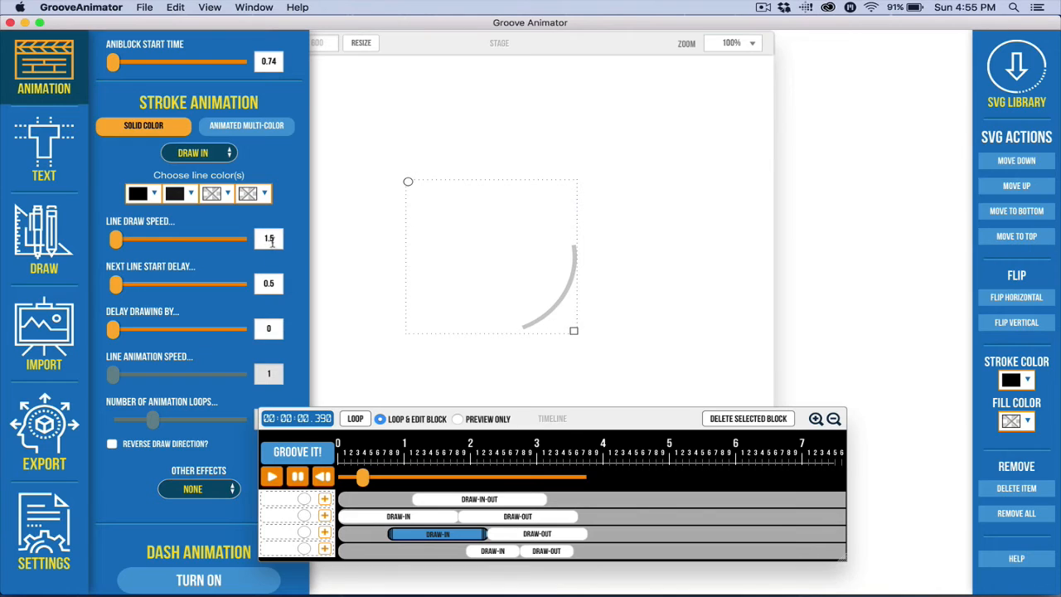
left_click(493, 551)
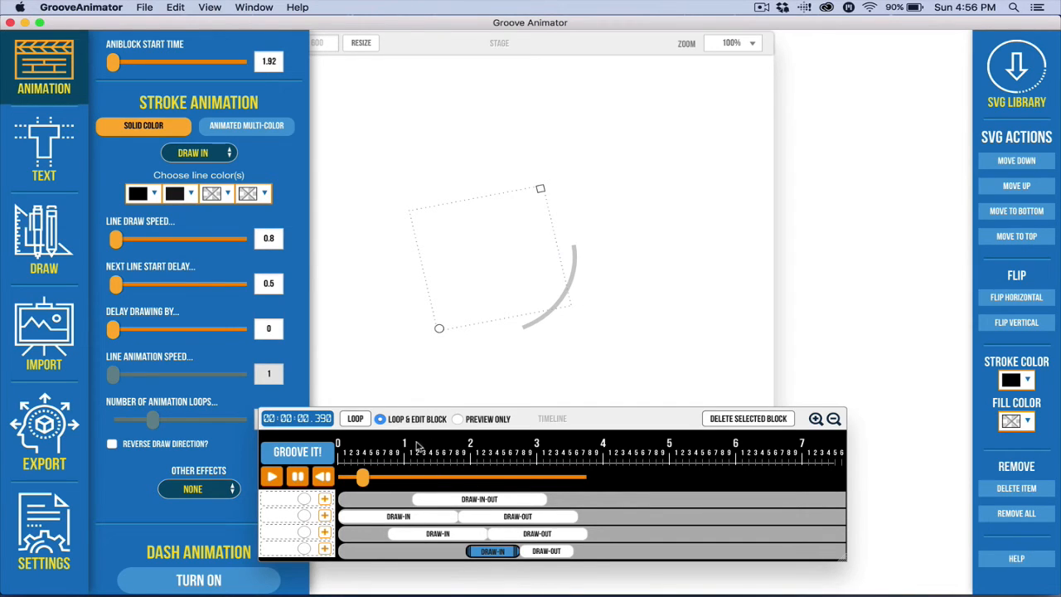
mouse_move(363, 477)
left_mouse_down()
mouse_move(353, 483)
mouse_move(516, 503)
mouse_move(367, 485)
mouse_move(533, 486)
mouse_move(351, 497)
left_mouse_up()
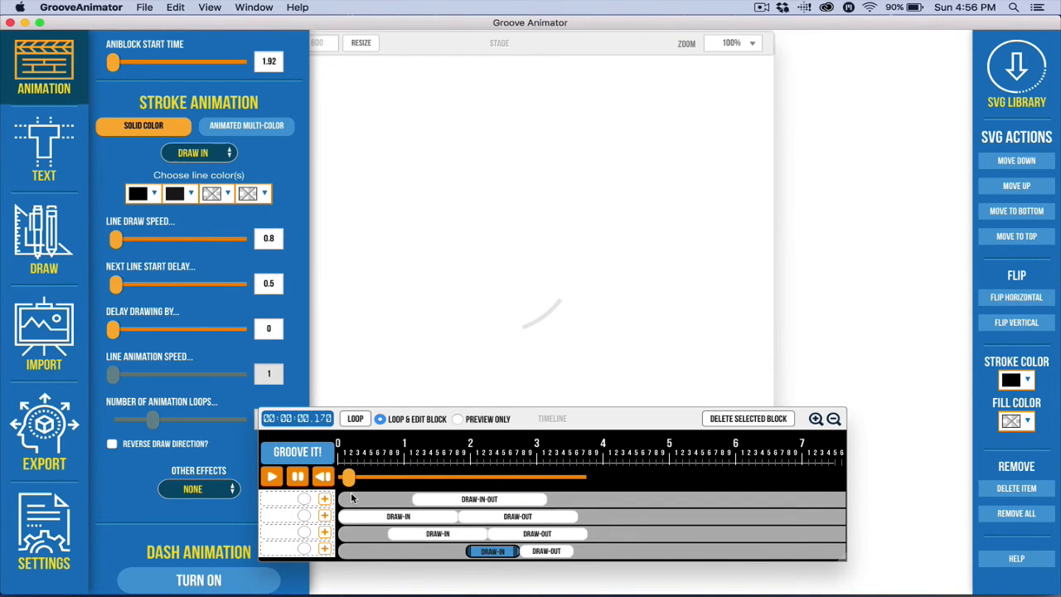
Step: Start exporting the animation as a QuickTime movie at 60 frames per second, and cancel the export
left_click(19, 464)
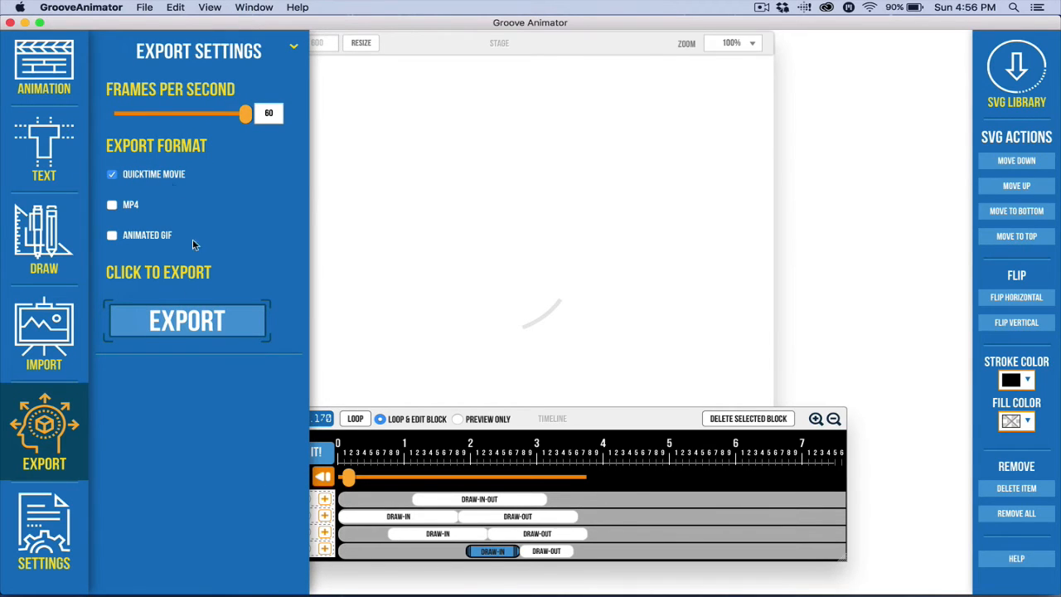
left_click(178, 316)
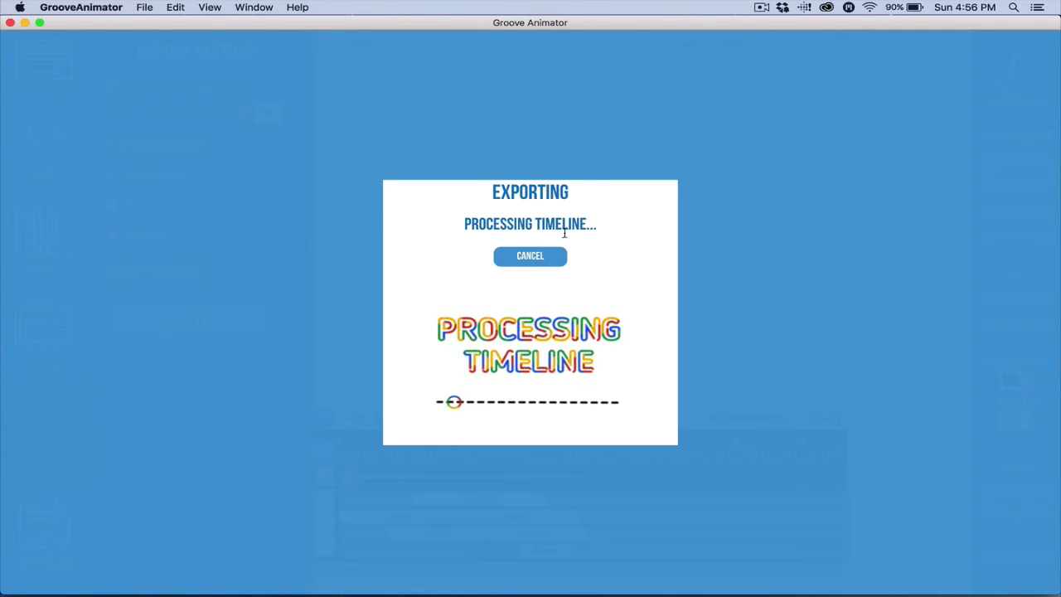
left_click(524, 256)
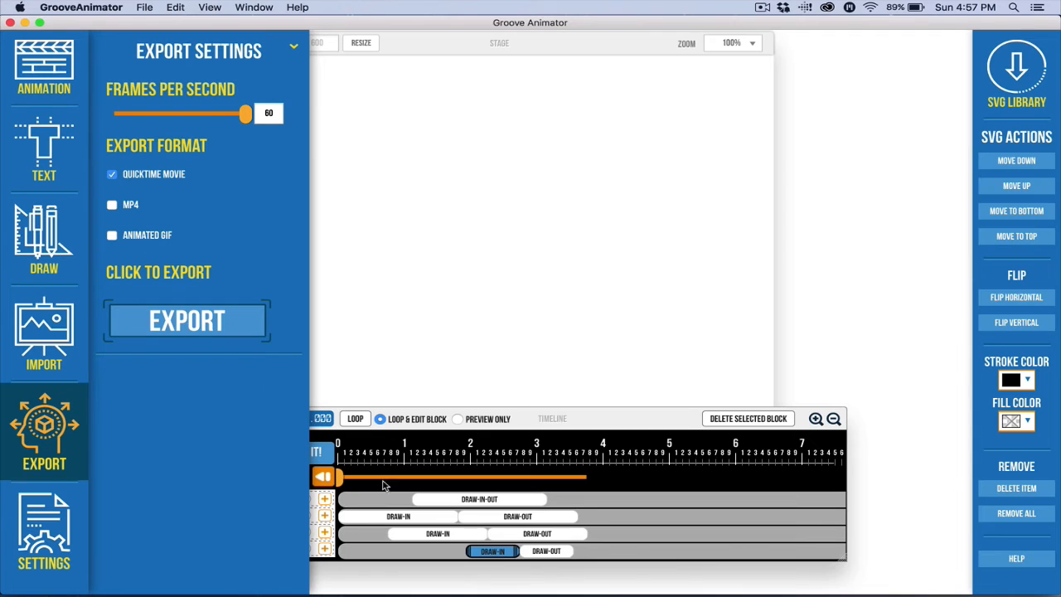
Step: Switch to the ScreenFlow project with the 92% title and shift the circle_element.mov clip slightly later on the timeline
left_click(593, 419)
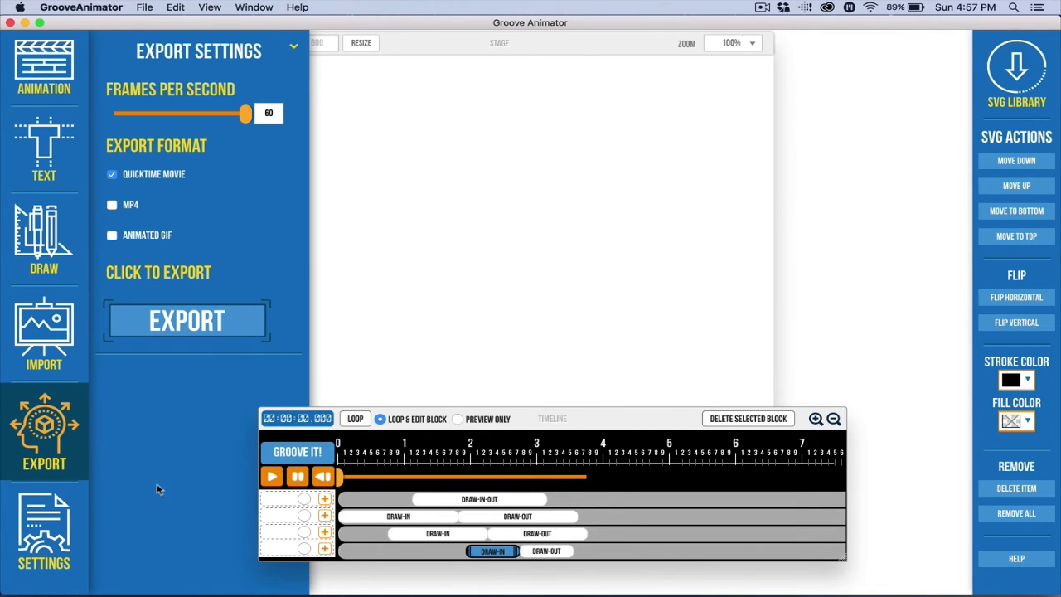
left_click(218, 586)
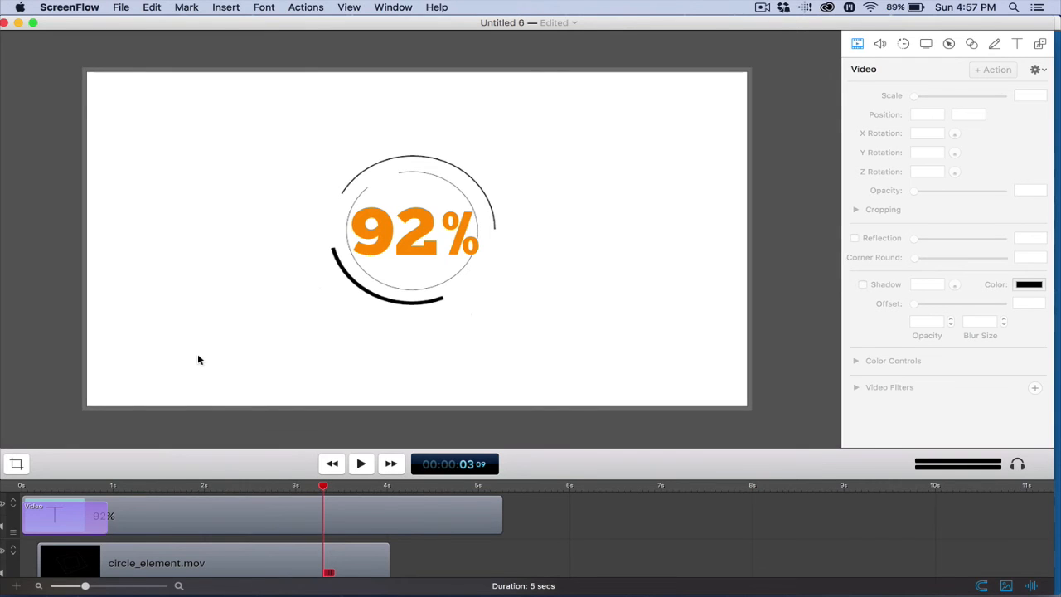
scroll(139, 542, "down", 3)
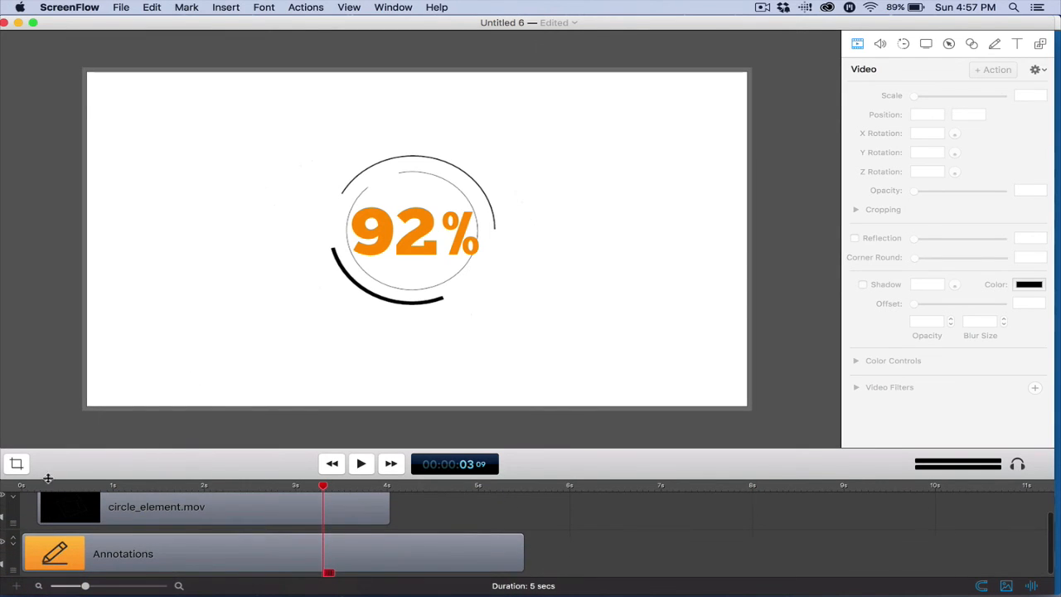
left_click_drag(35, 486, 85, 487)
scroll(188, 515, "up", 3)
left_click(71, 547)
left_click_drag(152, 561, 157, 561)
Step: Preview the end of the circle animation near the 5 s and 4 s marks and examine the circle_element.mov clip's video properties
left_click_drag(85, 486, 476, 497)
scroll(393, 507, "down", 1)
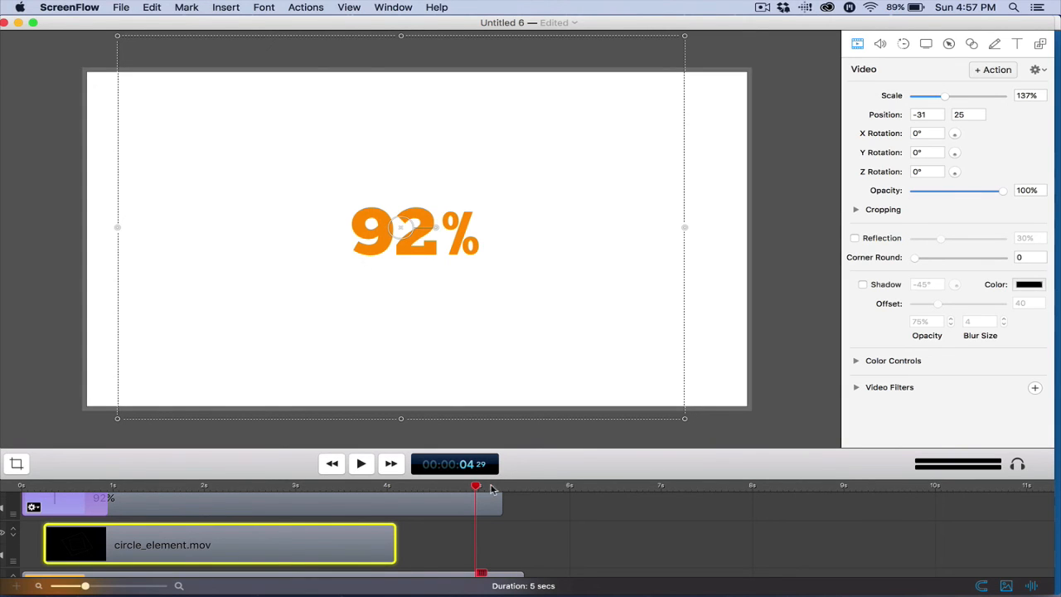
left_click_drag(476, 487, 390, 474)
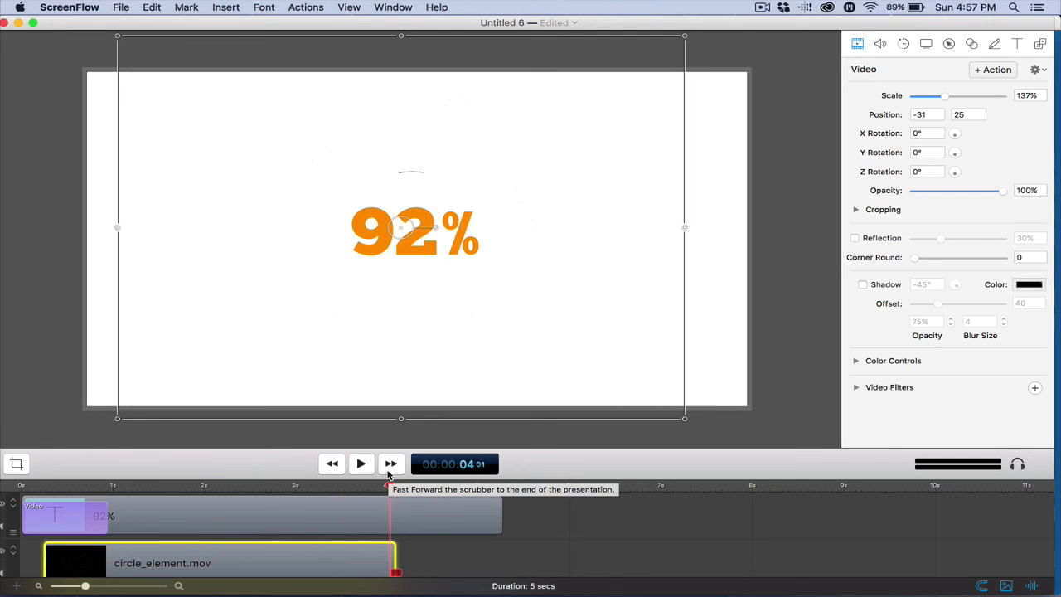
scroll(437, 548, "down", 1)
left_click(445, 533)
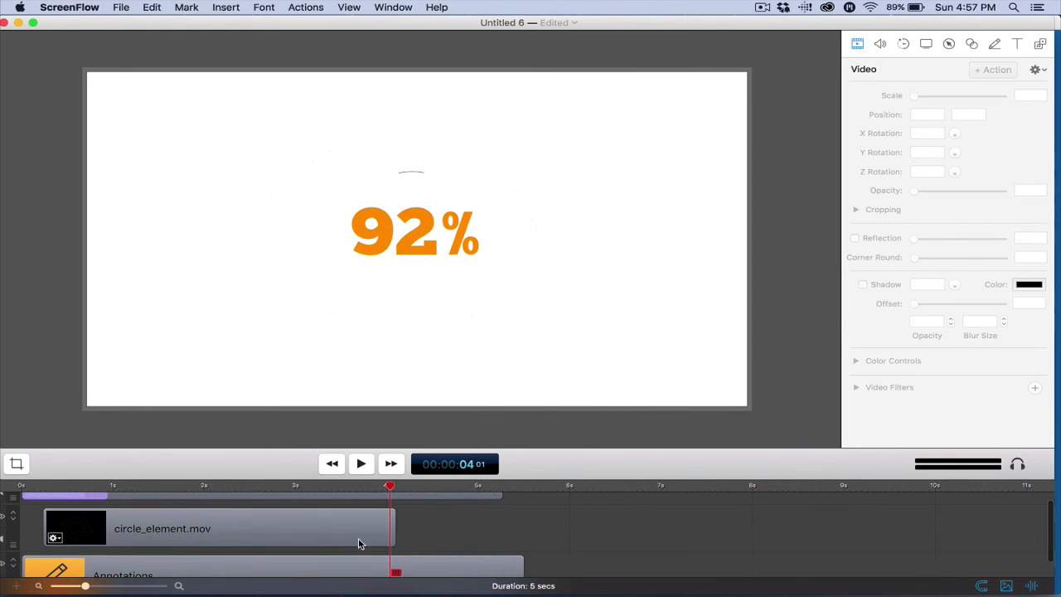
left_click(360, 542)
scroll(145, 553, "down", 3)
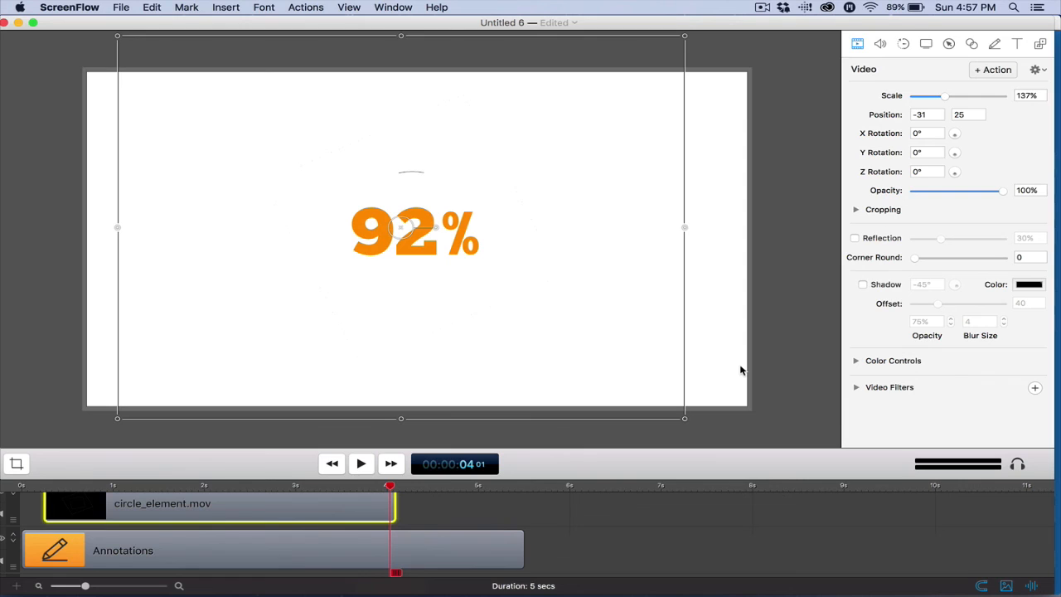
Step: Examine the Annotations clip's video properties and preview the circles around the 92% title at about 2 s
mouse_move(329, 509)
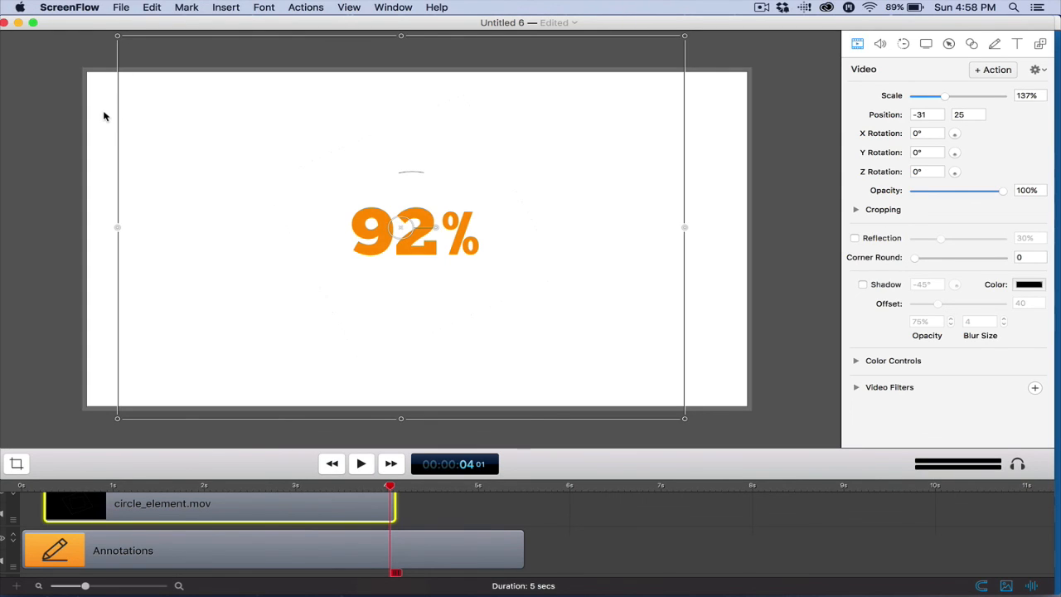
left_click(484, 518)
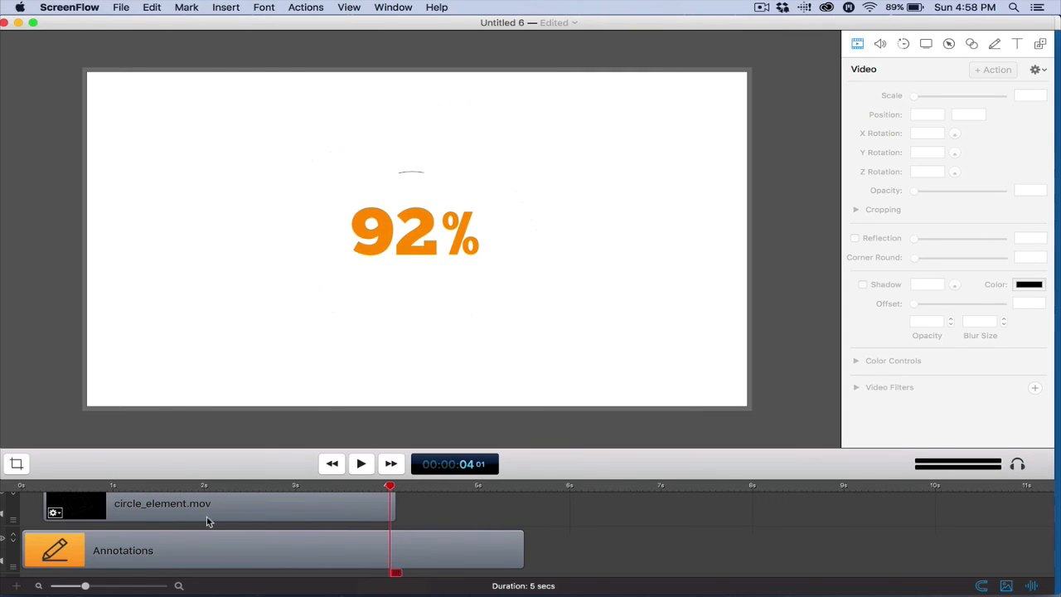
left_click(153, 541)
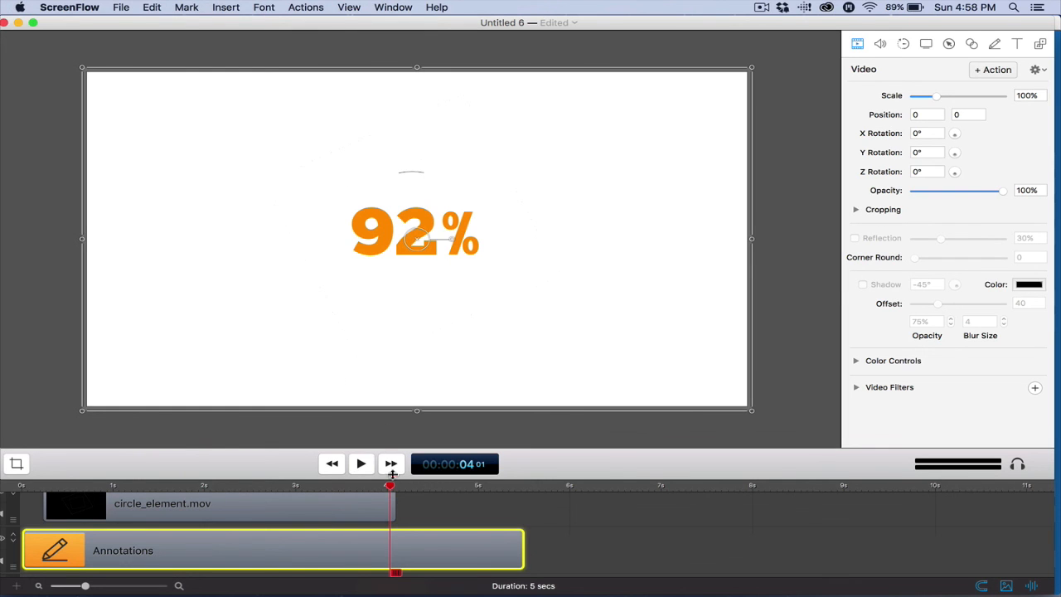
left_click_drag(390, 486, 213, 494)
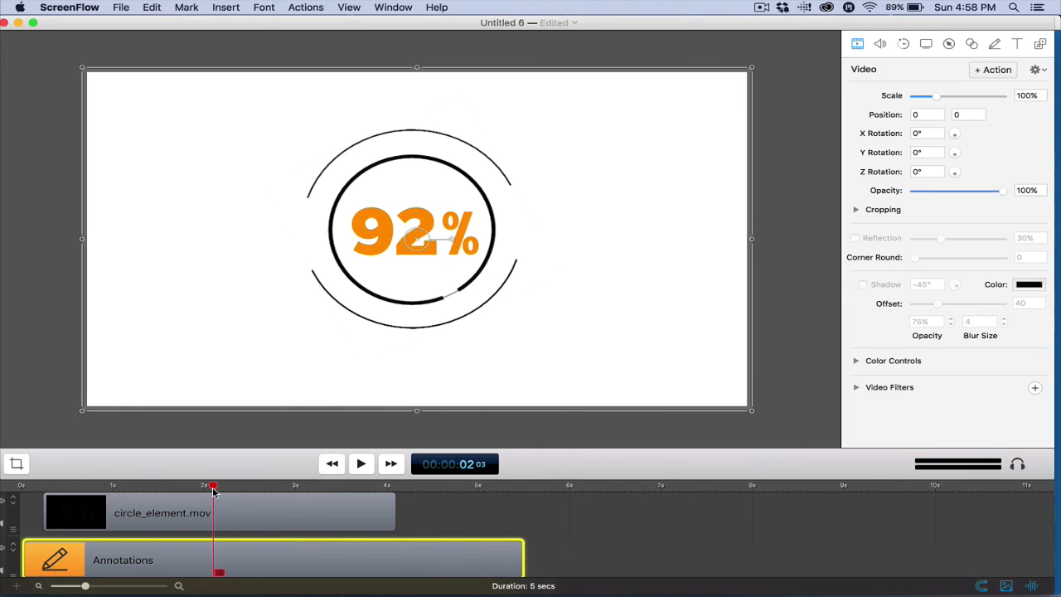